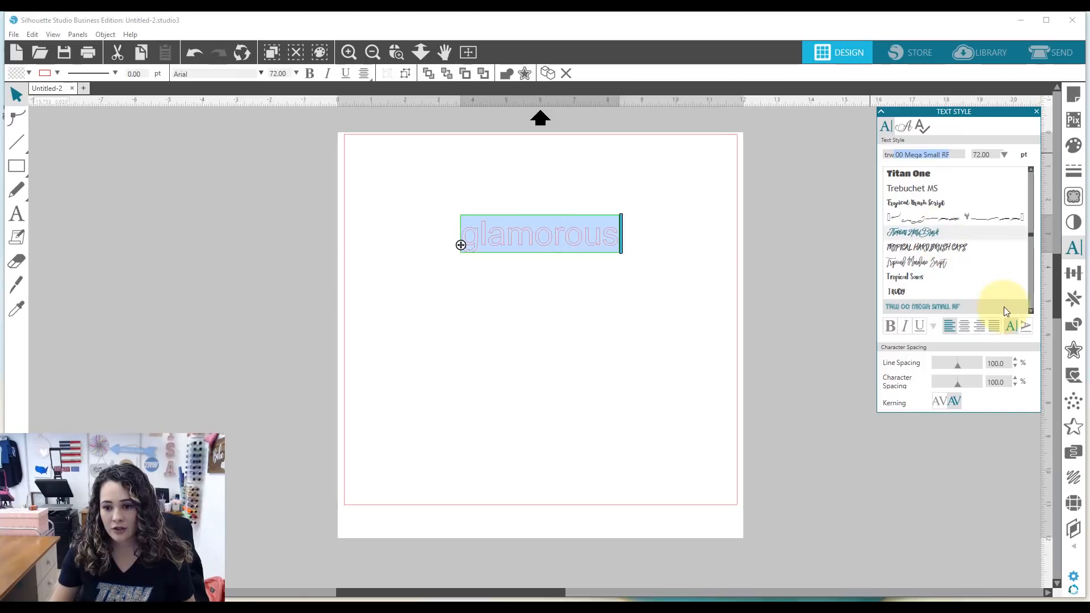
Step: Apply the TRW 00 Mega Small RF font to the word glamorous
{"action": "left_click", "coordinate": [1031, 311]}
{"action": "left_click", "coordinate": [1030, 311]}
{"action": "left_click", "coordinate": [1031, 311]}
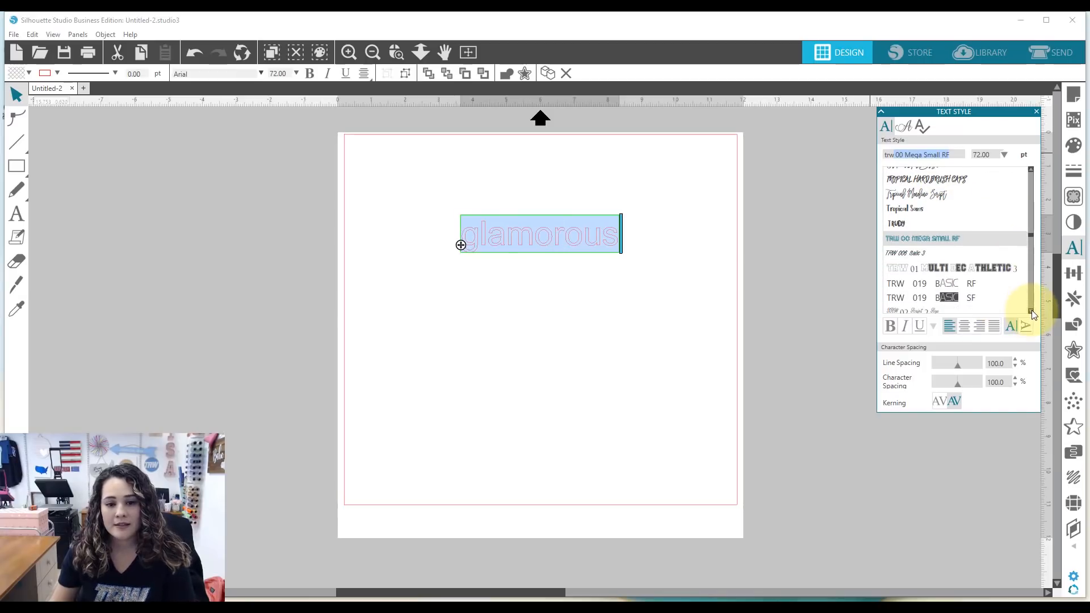
{"action": "left_click", "coordinate": [917, 241]}
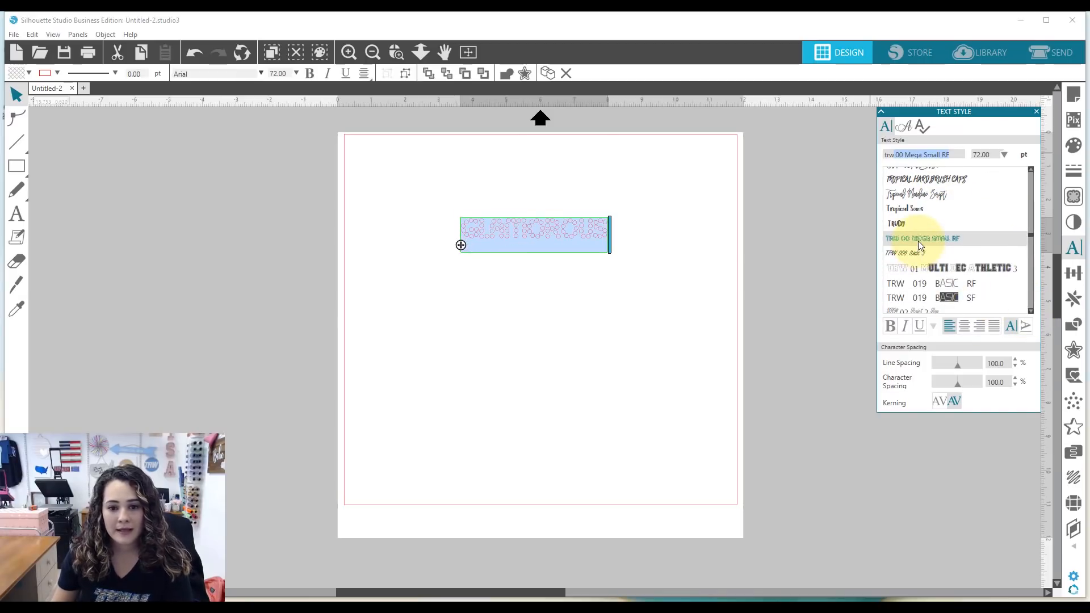
{"action": "left_click", "coordinate": [518, 346]}
Step: Fill the rhinestone lettering with dark blue
{"action": "left_click", "coordinate": [541, 243]}
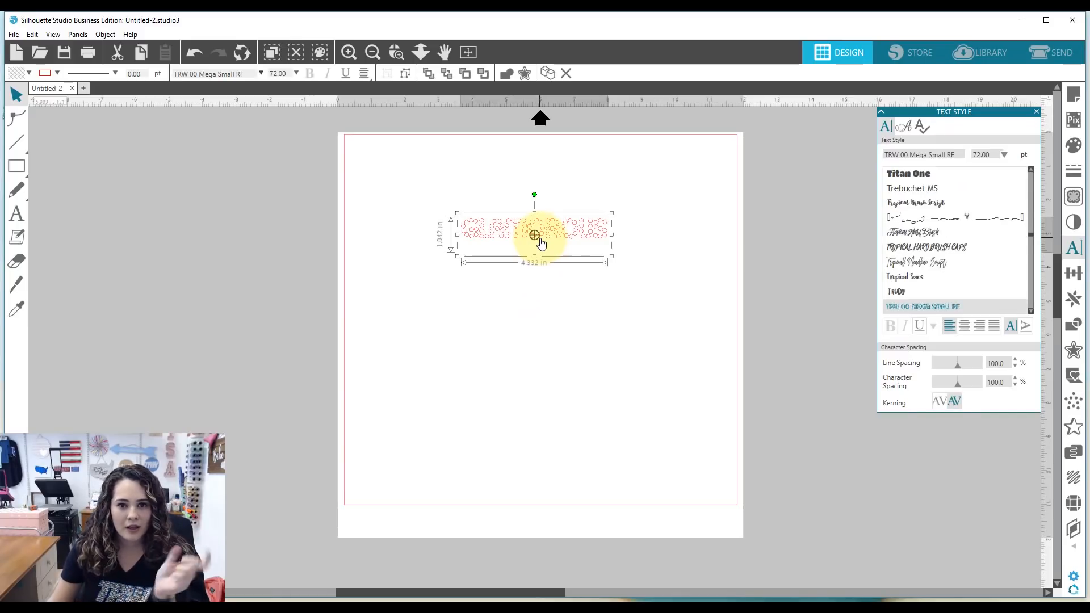
{"action": "left_click", "coordinate": [29, 73]}
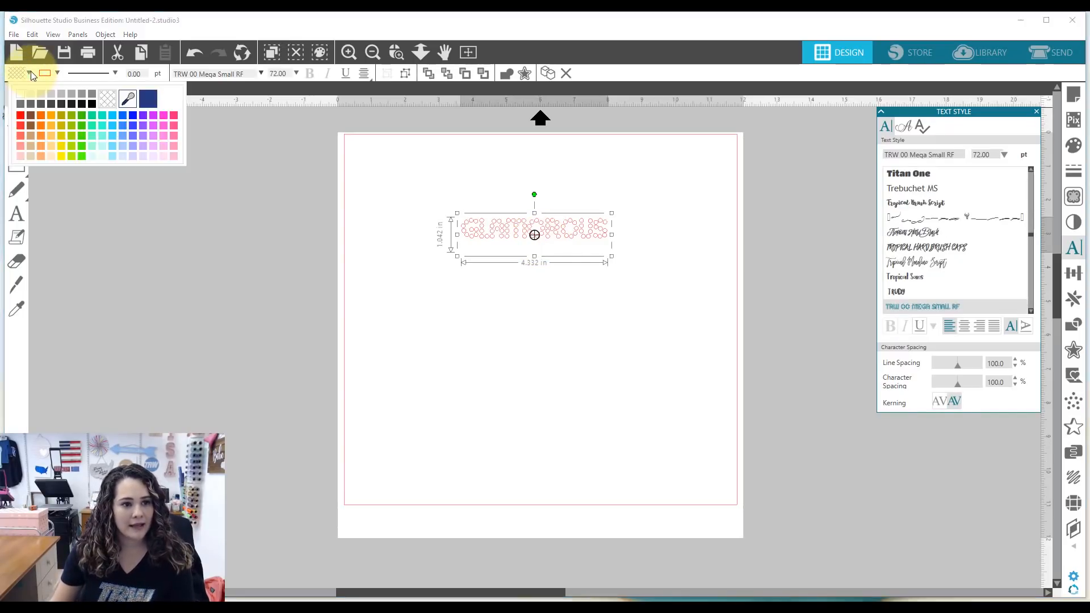
{"action": "left_click", "coordinate": [148, 98]}
{"action": "left_click", "coordinate": [542, 333]}
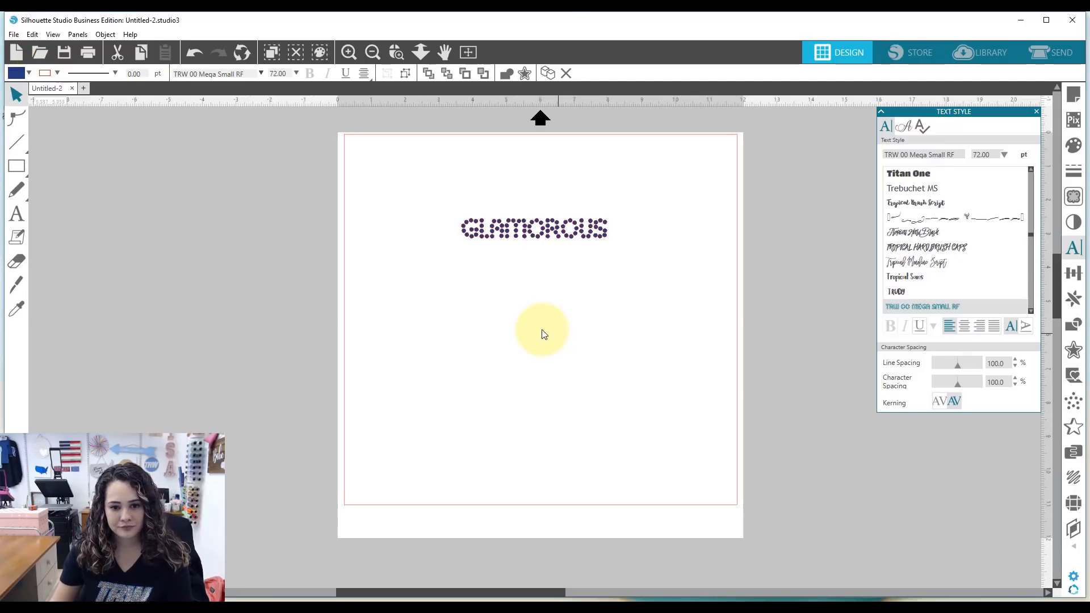
Step: Switch to the browser and open the Rhinestone TTF Sizing Guide from The Rhinestone World's support resources
{"action": "left_click", "coordinate": [588, 232]}
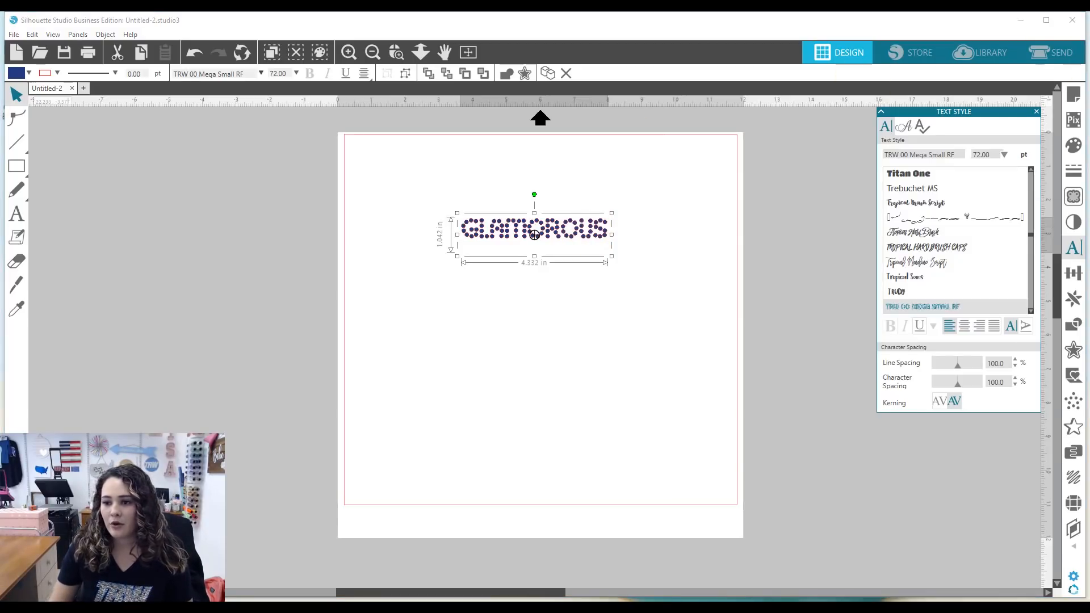
{"action": "left_click_drag", "start_coordinate": [454, 599], "coordinate": [342, 16]}
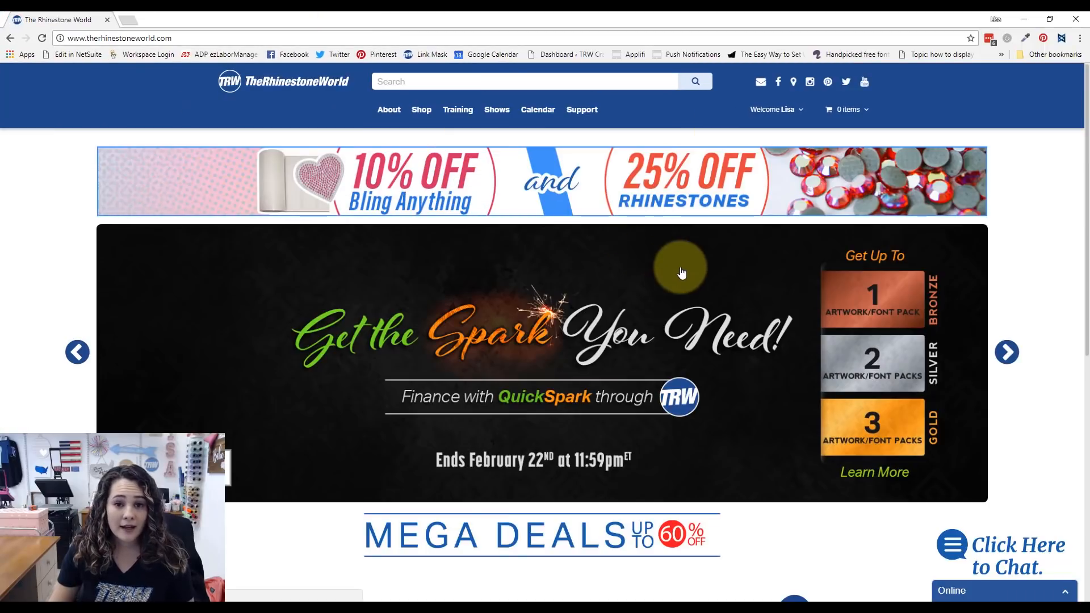
{"action": "left_click", "coordinate": [588, 110]}
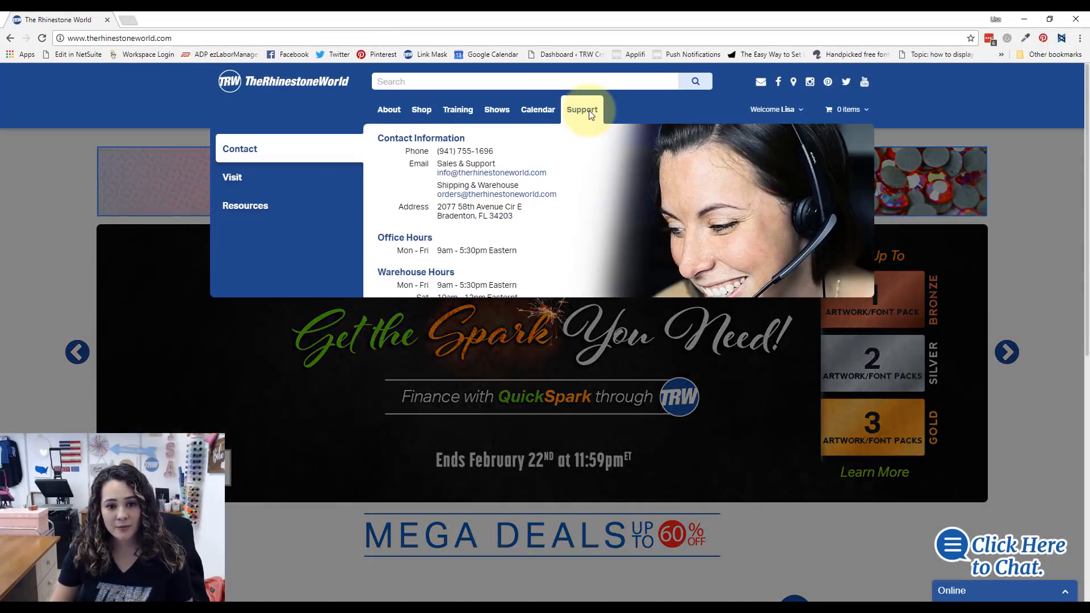
{"action": "left_click", "coordinate": [240, 208]}
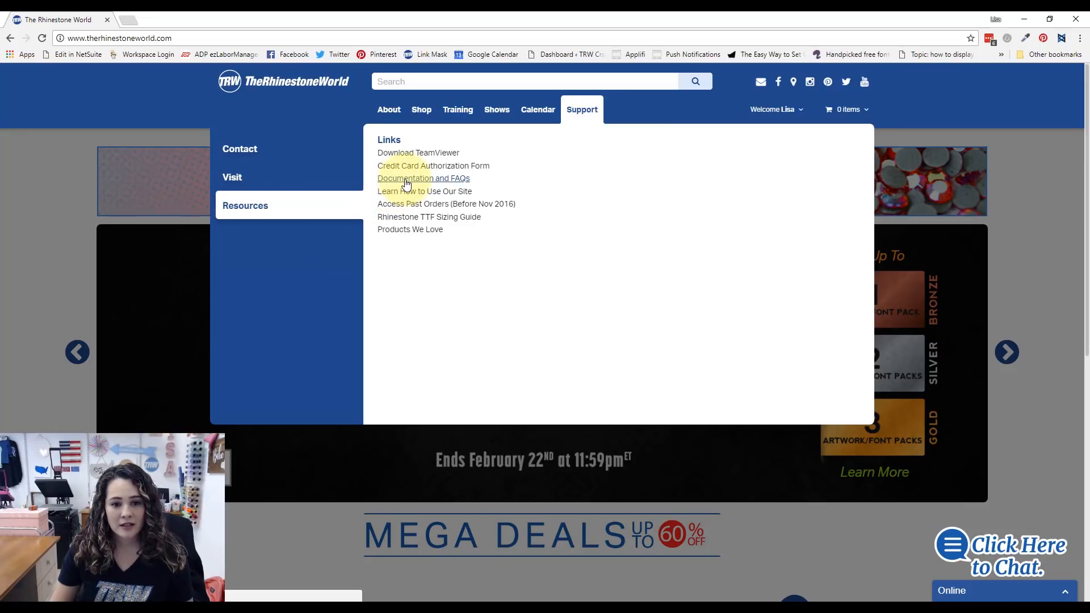
{"action": "left_click", "coordinate": [408, 221]}
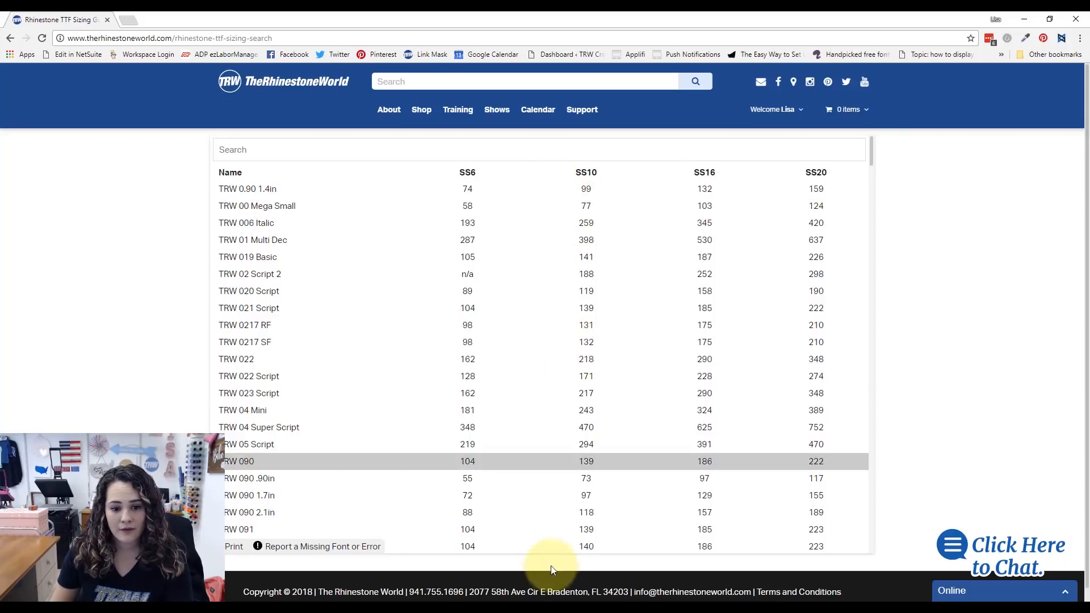
Step: Check the font name in Silhouette Studio, and search the sizing guide in the browser for "trw 00"
{"action": "left_click", "coordinate": [399, 591]}
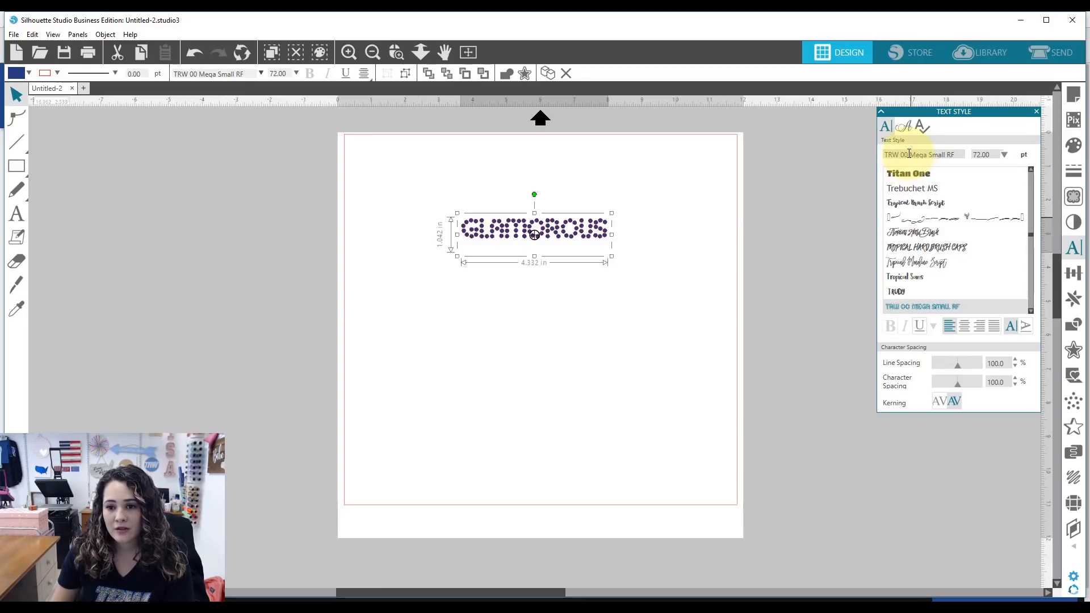
{"action": "mouse_move", "coordinate": [436, 601]}
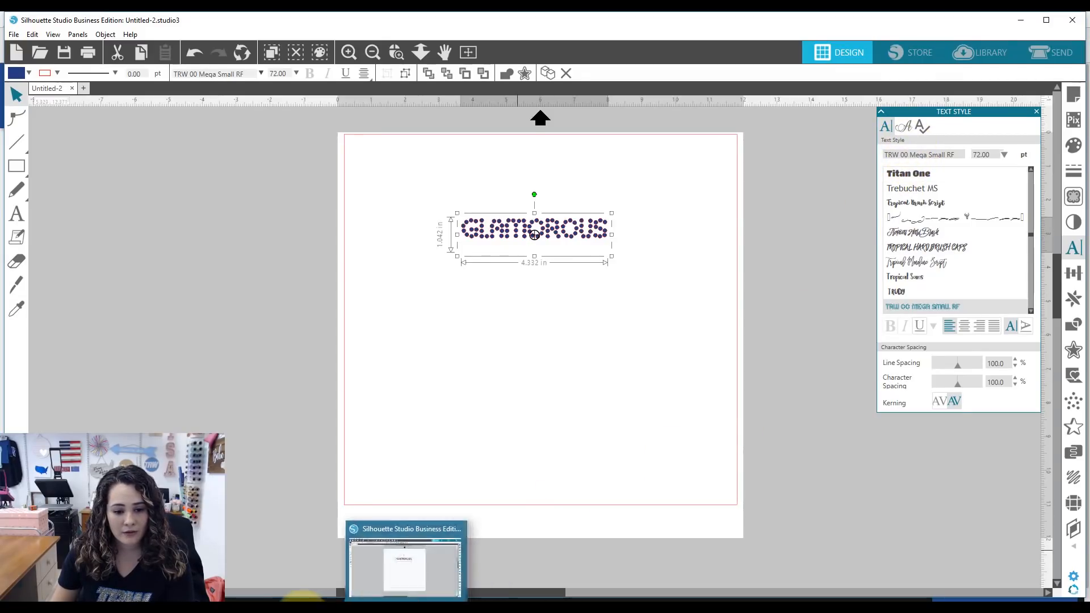
{"action": "left_click", "coordinate": [1020, 19]}
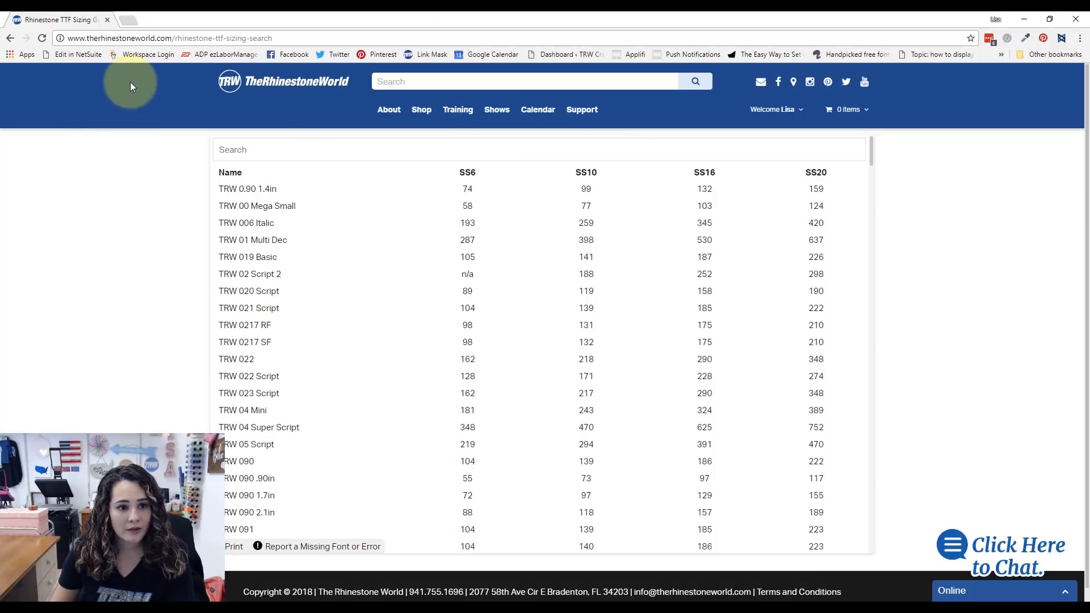
{"action": "left_click", "coordinate": [472, 150]}
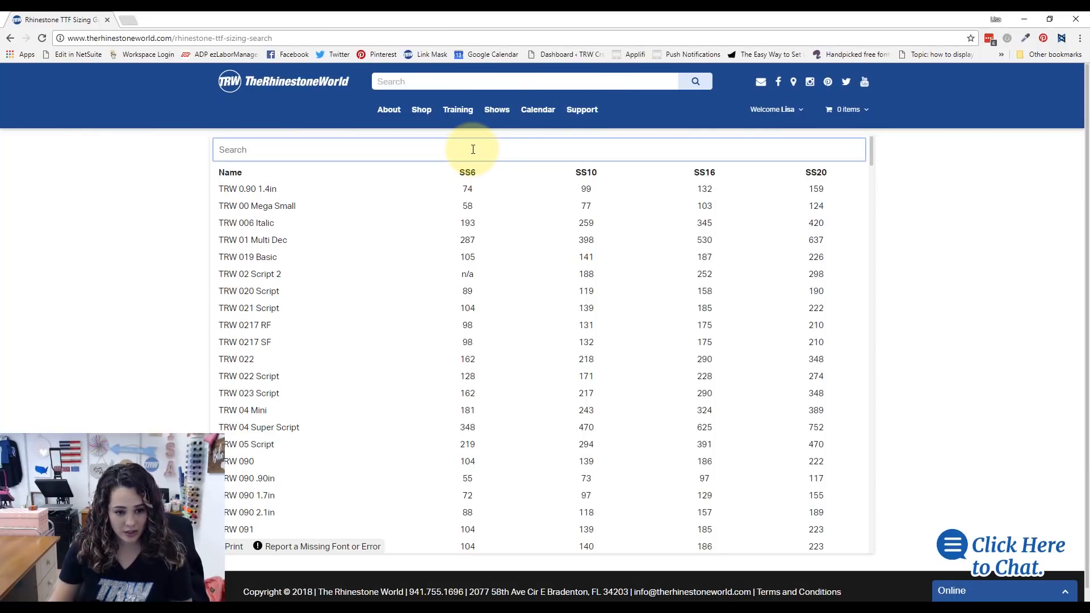
{"action": "type", "text": "trw 00"}
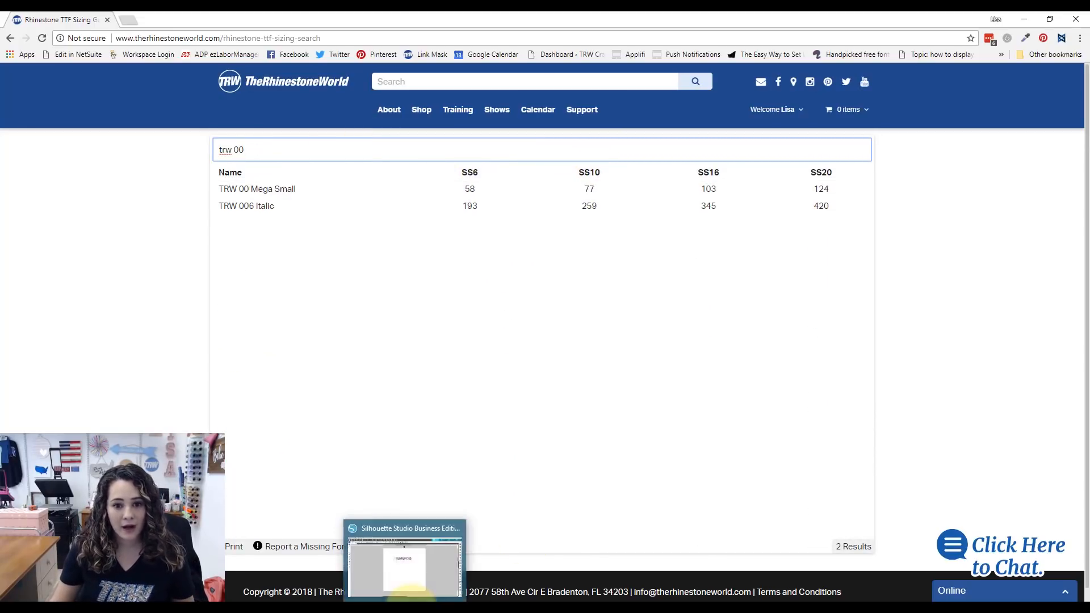
Step: Return to Silhouette Studio and set the selected word's font size to 77 pt
{"action": "left_click", "coordinate": [405, 590]}
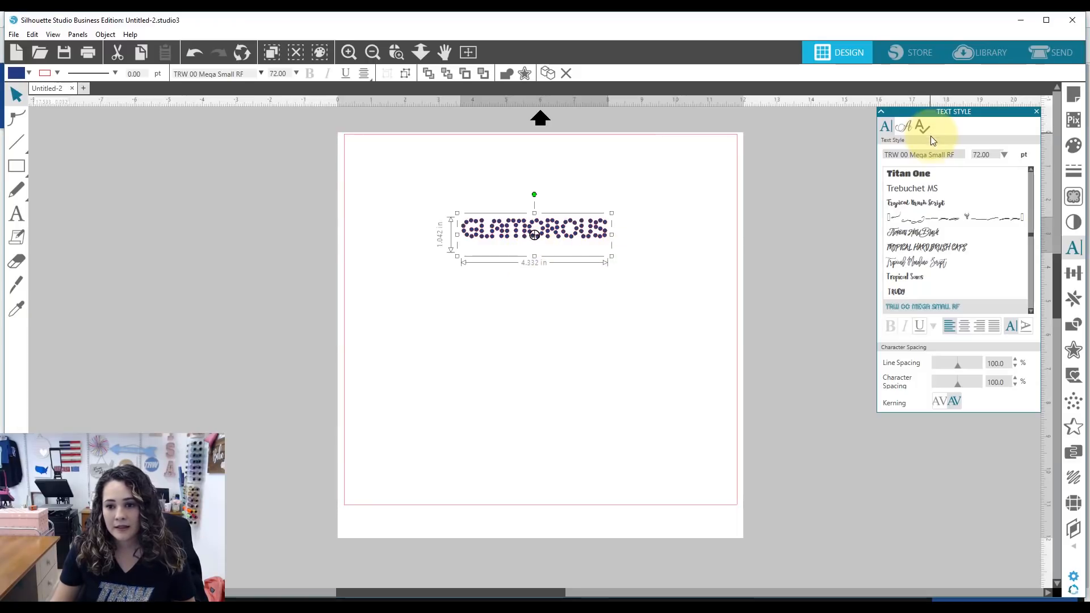
{"action": "double_click", "coordinate": [983, 154]}
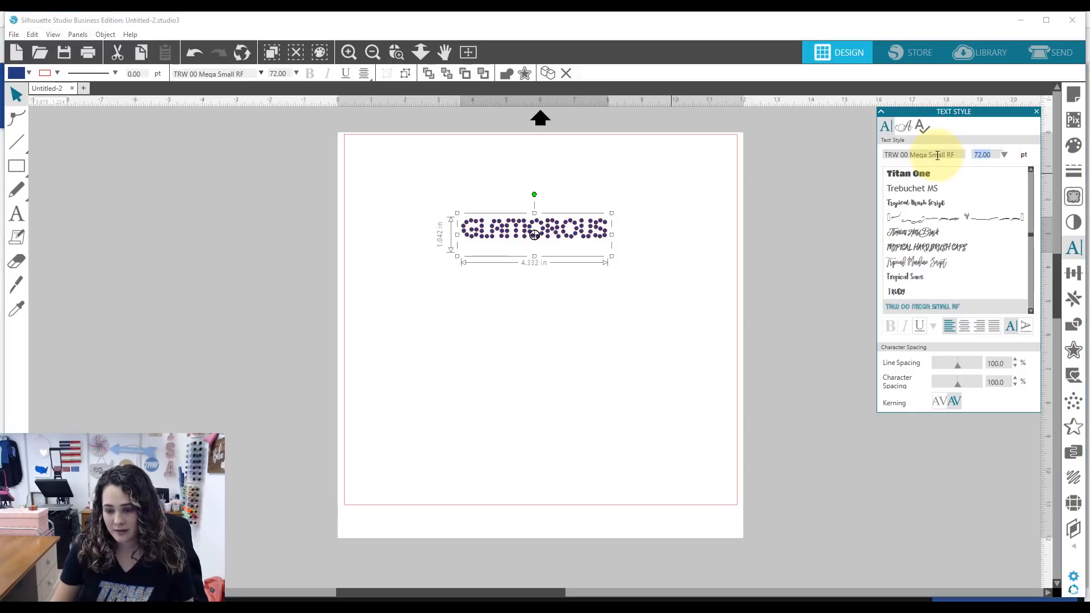
{"action": "type", "text": "77"}
{"action": "key", "text": "Return"}
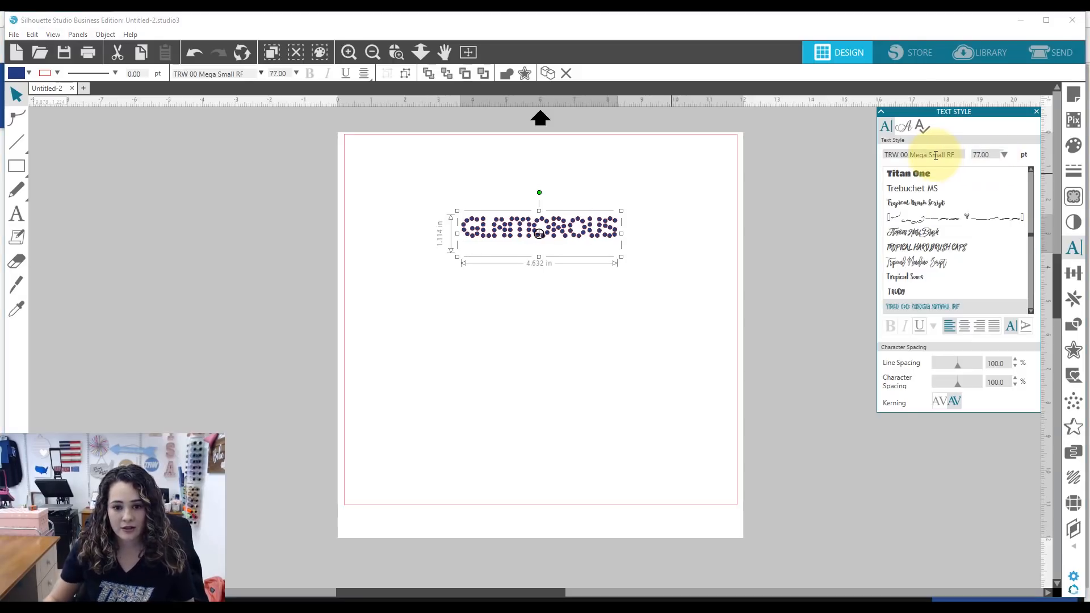
Step: Duplicate the word GLAMOROUS so one copy sits below the other, and convert the upper one to a path
{"action": "left_click", "coordinate": [638, 268]}
{"action": "left_click_drag", "start_coordinate": [575, 241], "coordinate": [569, 323]}
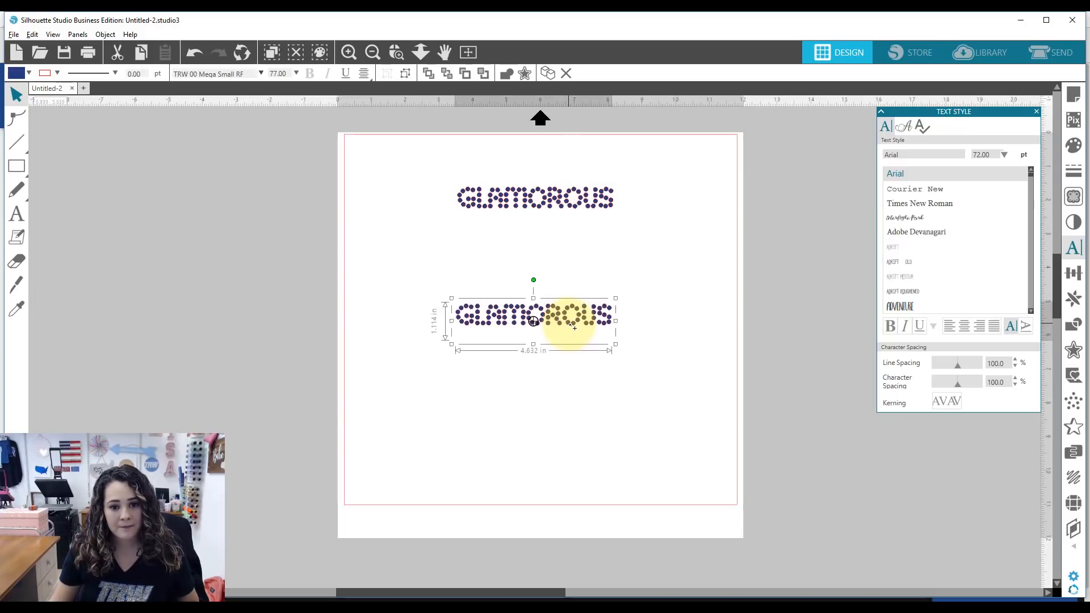
{"action": "left_click", "coordinate": [562, 204]}
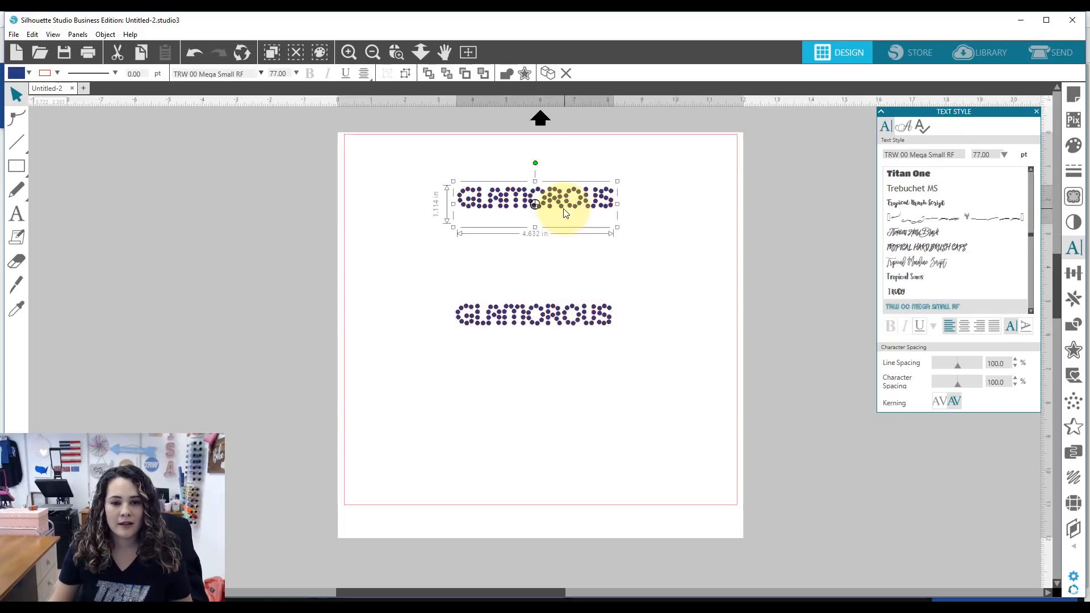
{"action": "right_click", "coordinate": [556, 191]}
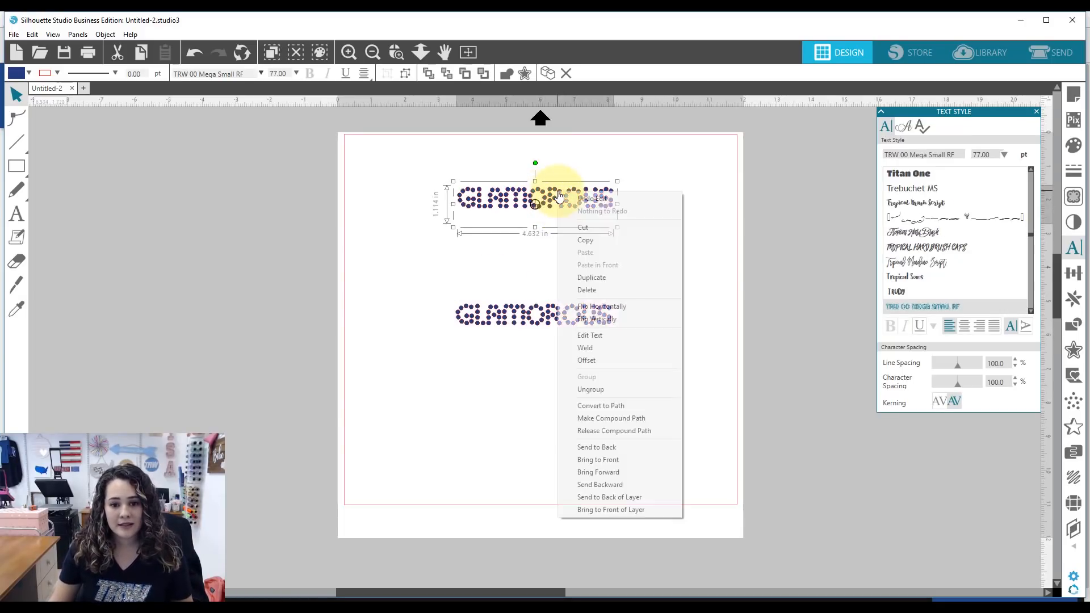
{"action": "left_click", "coordinate": [590, 407]}
{"action": "left_click", "coordinate": [629, 278]}
Step: Ungroup the upper word into letters, and release the compound path of its final S into individual circles
{"action": "left_click", "coordinate": [579, 203]}
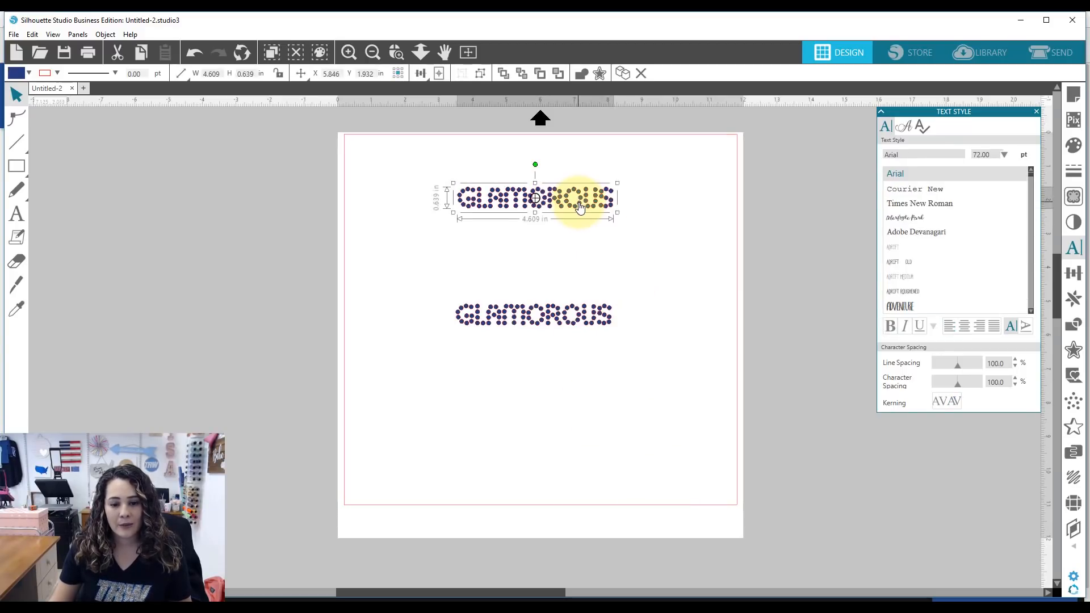
{"action": "right_click", "coordinate": [578, 204]}
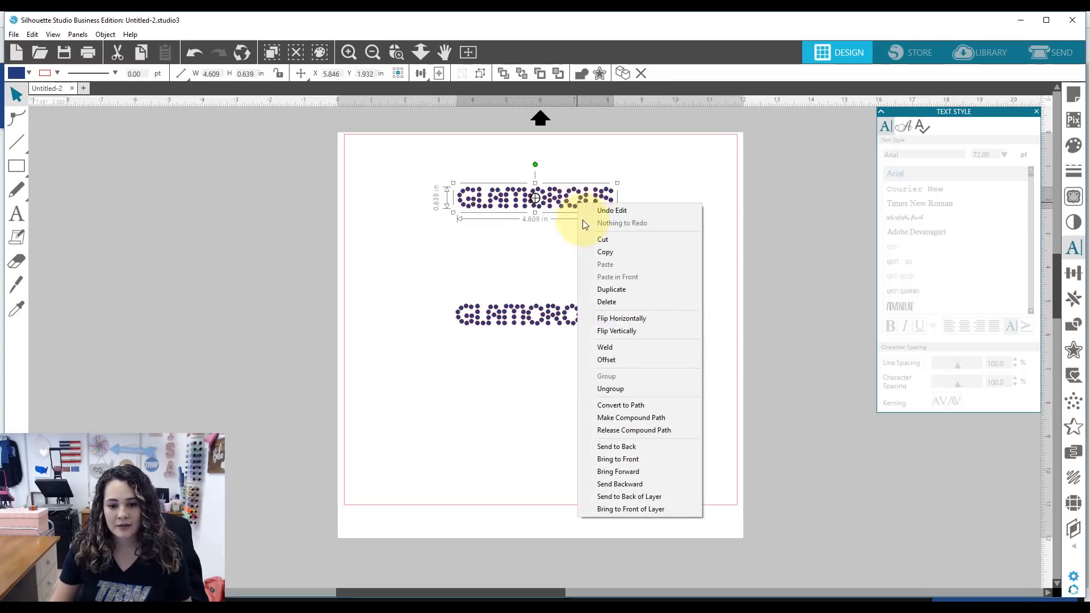
{"action": "left_click", "coordinate": [605, 389]}
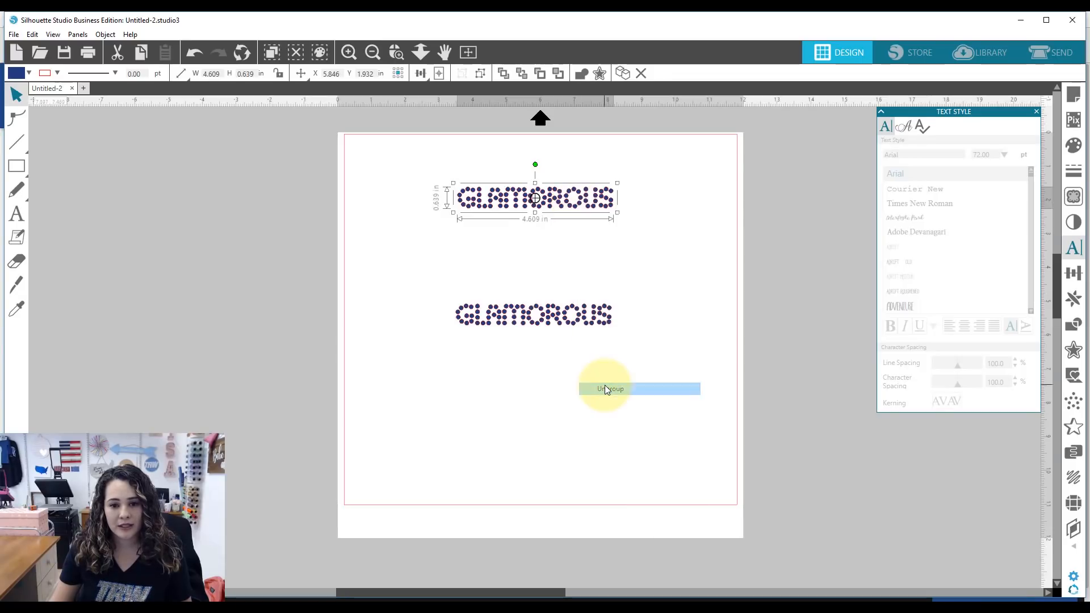
{"action": "left_click", "coordinate": [591, 198]}
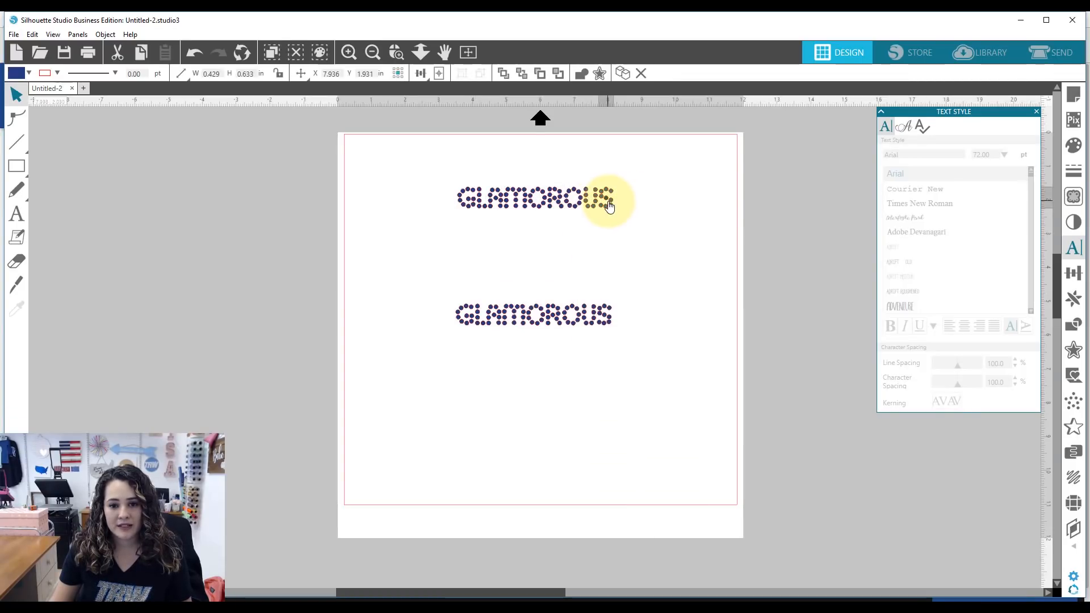
{"action": "right_click", "coordinate": [608, 200]}
{"action": "left_click", "coordinate": [638, 417]}
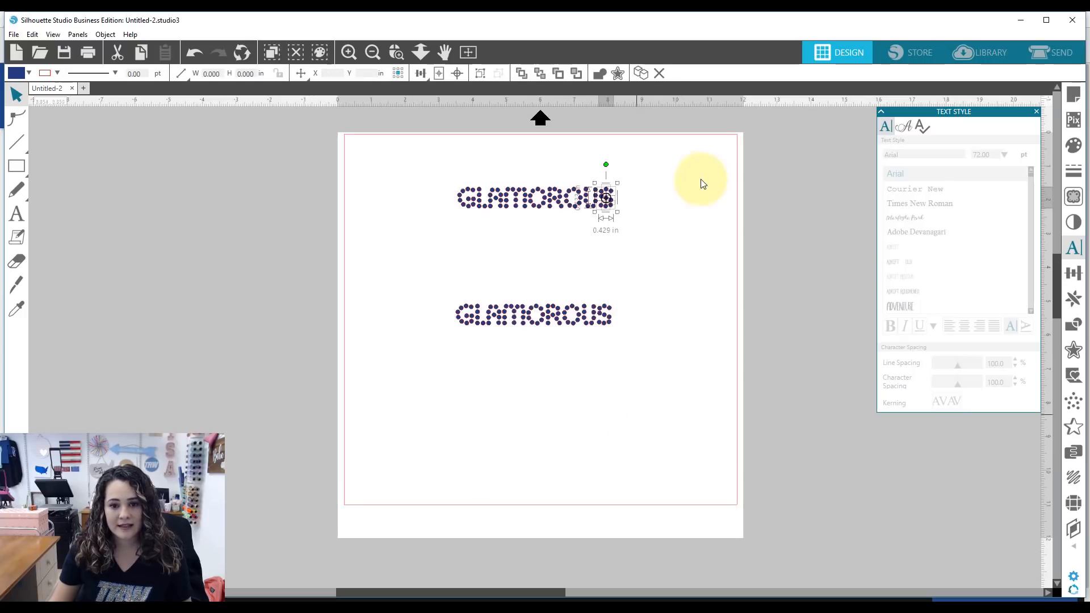
{"action": "left_click", "coordinate": [676, 189]}
{"action": "left_click", "coordinate": [603, 207]}
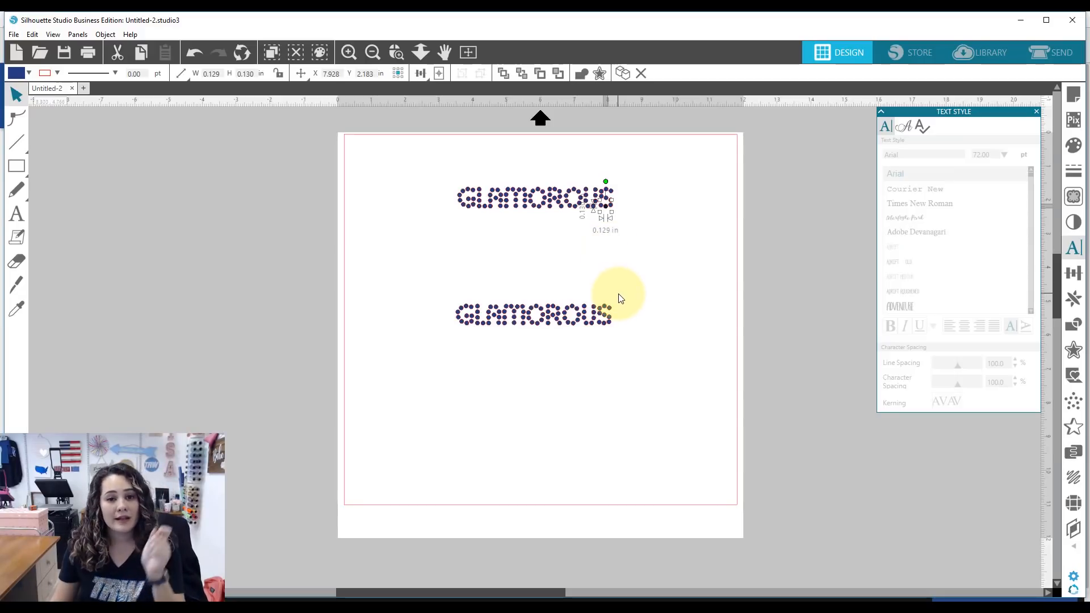
Step: Delete the whole upper word that was converted to paths
{"action": "left_click", "coordinate": [625, 262]}
{"action": "left_click_drag", "start_coordinate": [631, 245], "coordinate": [420, 182]}
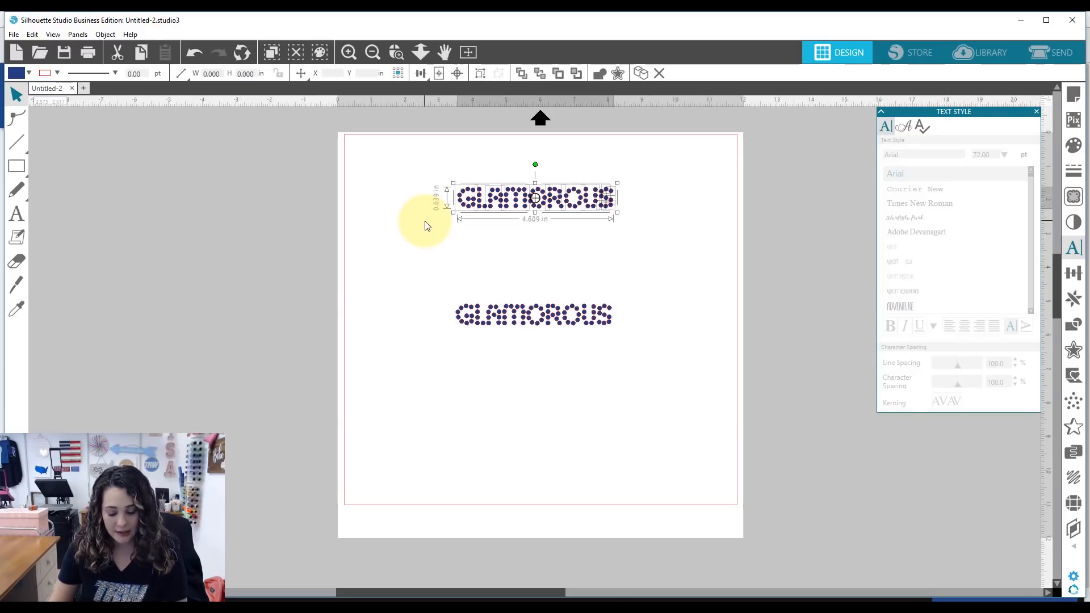
{"action": "key", "text": "Delete"}
Step: Move the remaining word up the page and change its font to TRW 1200A TTF RF
{"action": "left_click_drag", "start_coordinate": [530, 307], "coordinate": [521, 224]}
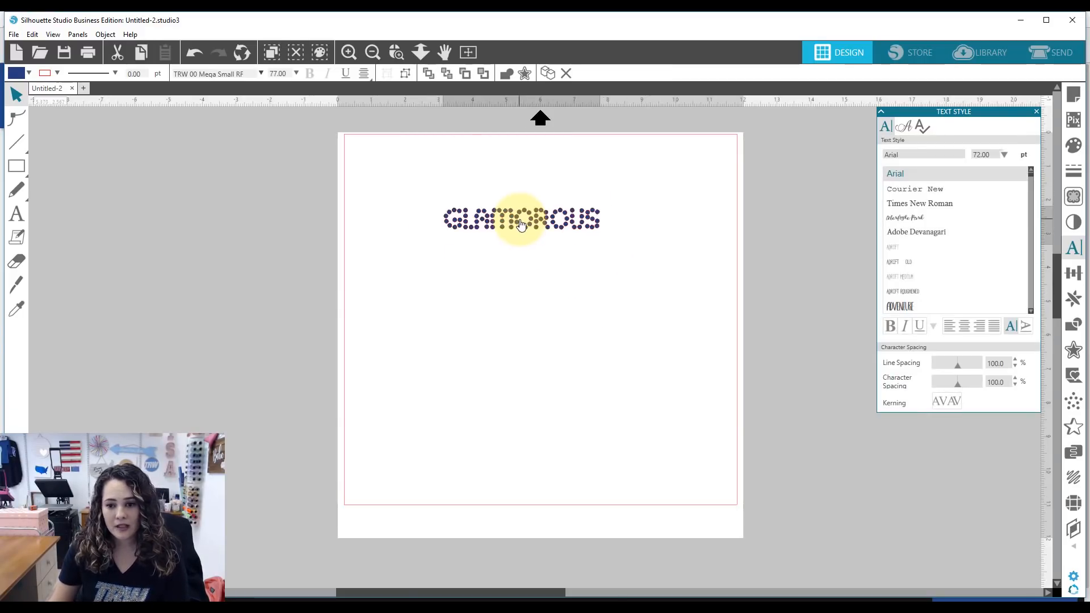
{"action": "left_click", "coordinate": [539, 216]}
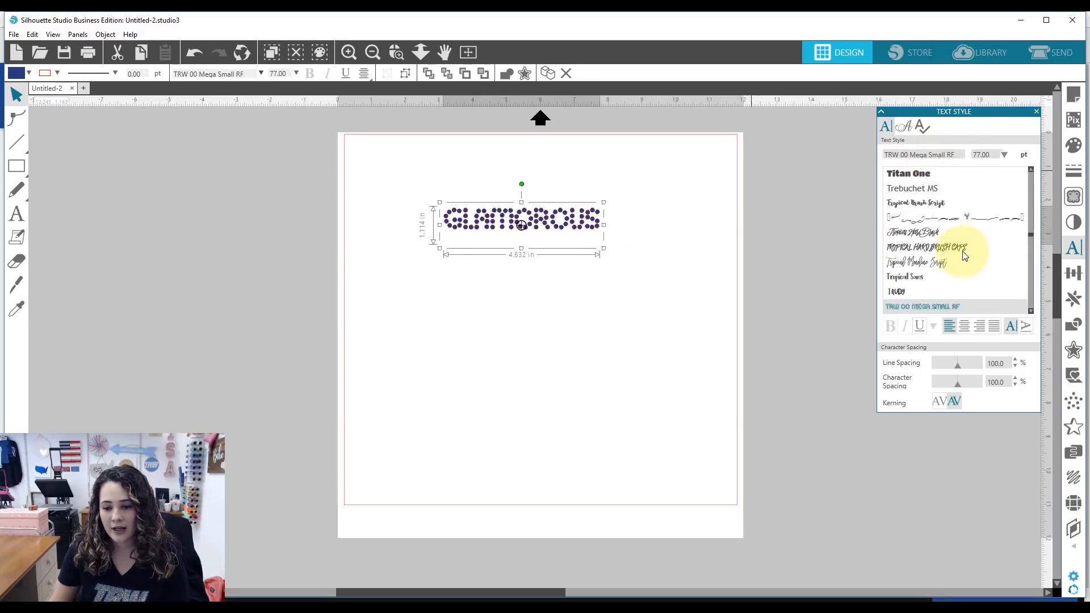
{"action": "scroll", "coordinate": [963, 255], "scroll_direction": "down", "scroll_amount": 5}
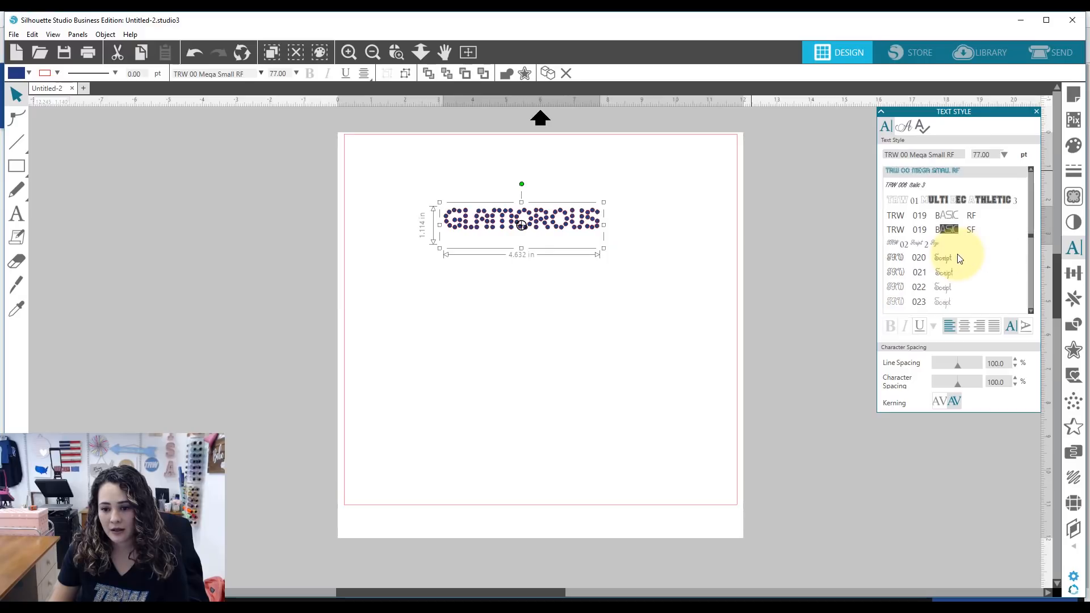
{"action": "scroll", "coordinate": [958, 258], "scroll_direction": "down", "scroll_amount": 3}
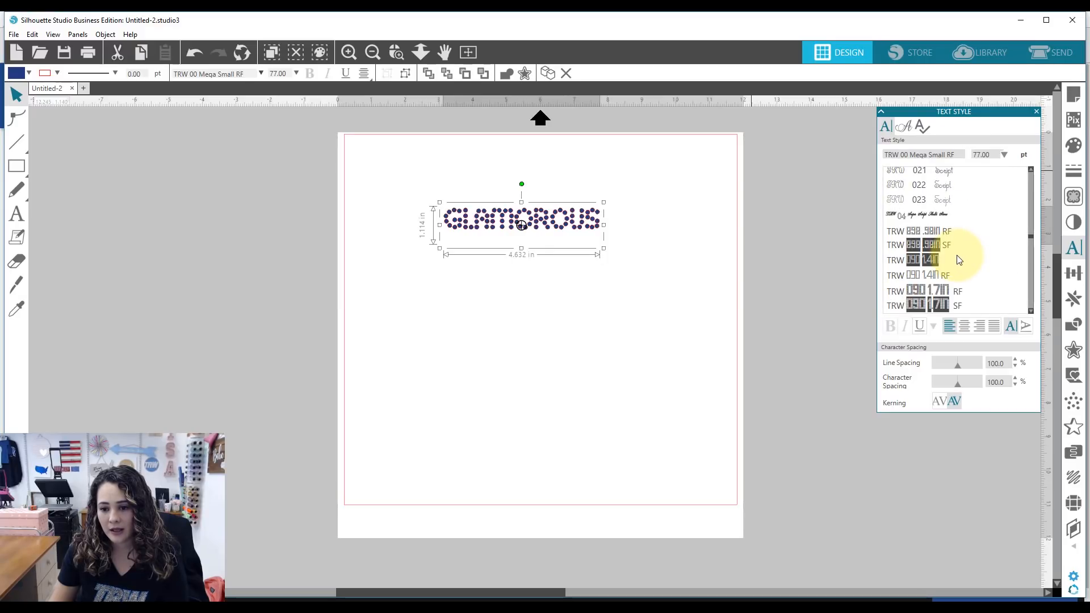
{"action": "scroll", "coordinate": [958, 259], "scroll_direction": "down", "scroll_amount": 3}
{"action": "left_click", "coordinate": [910, 279]}
{"action": "left_click", "coordinate": [579, 291]}
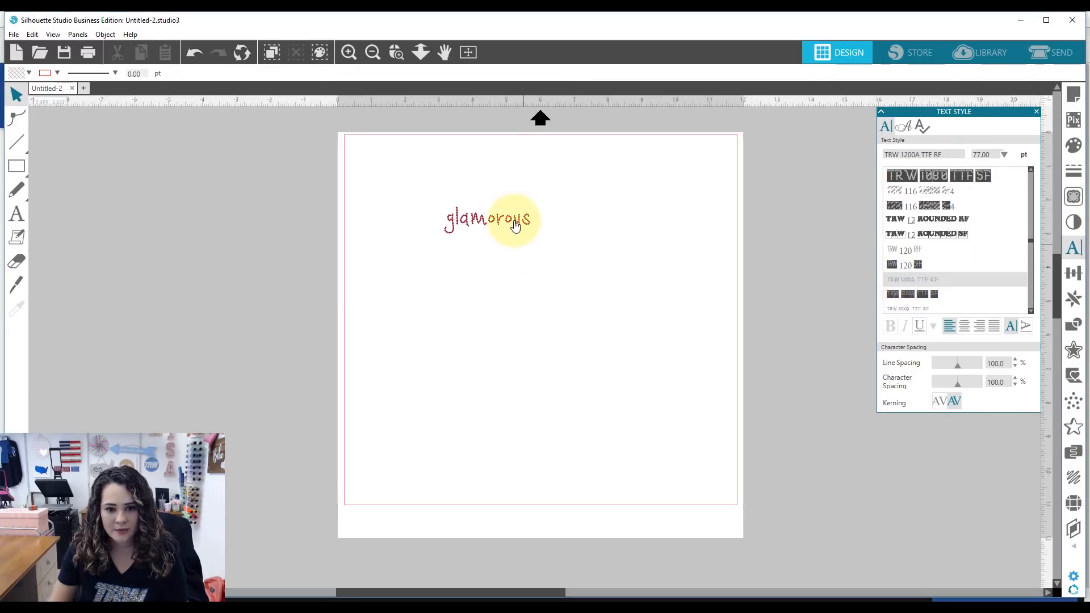
Step: Enlarge the word glamorous proportionally to about 5.65 in wide
{"action": "left_click", "coordinate": [515, 226]}
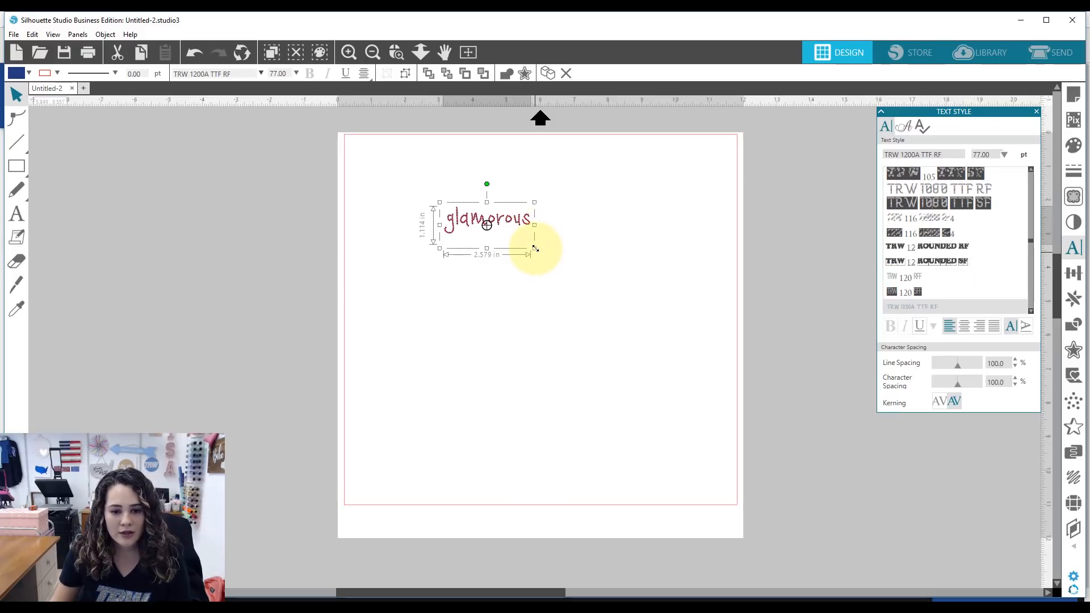
{"action": "left_click_drag", "start_coordinate": [535, 248], "coordinate": [635, 302]}
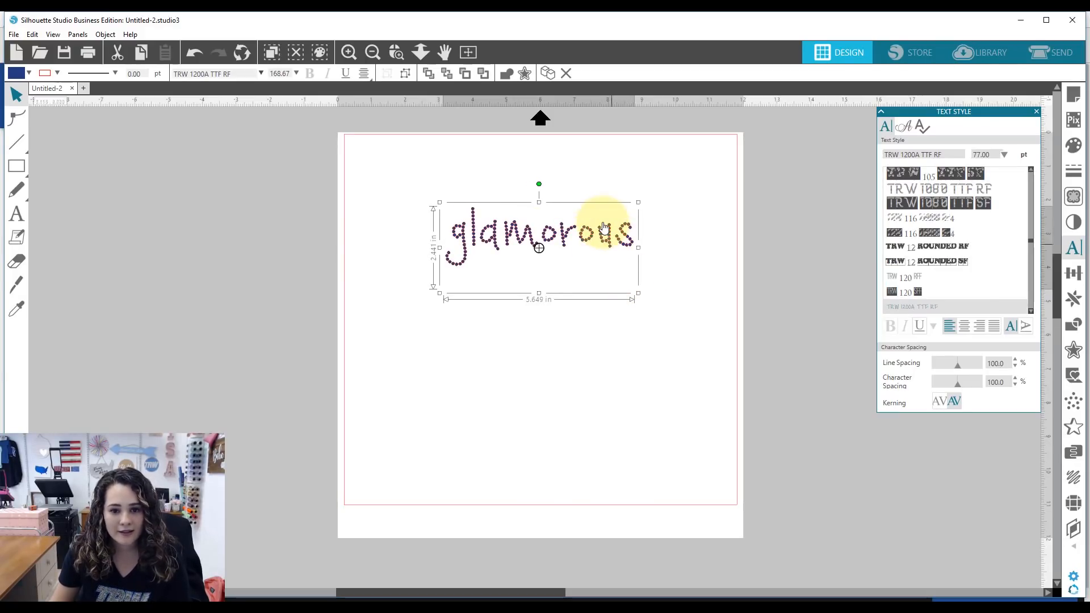
Step: Shift the word slightly left on the page, and switch to the browser's rhinestone font sizing page to search for trw 1200
{"action": "left_click_drag", "start_coordinate": [599, 230], "coordinate": [577, 230]}
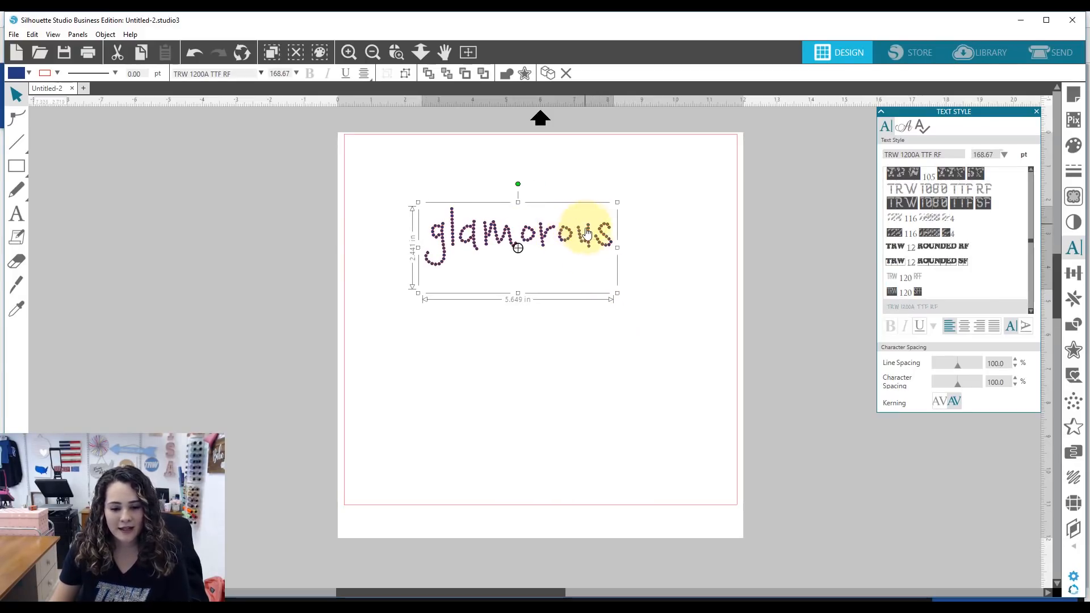
{"action": "left_click", "coordinate": [1023, 21]}
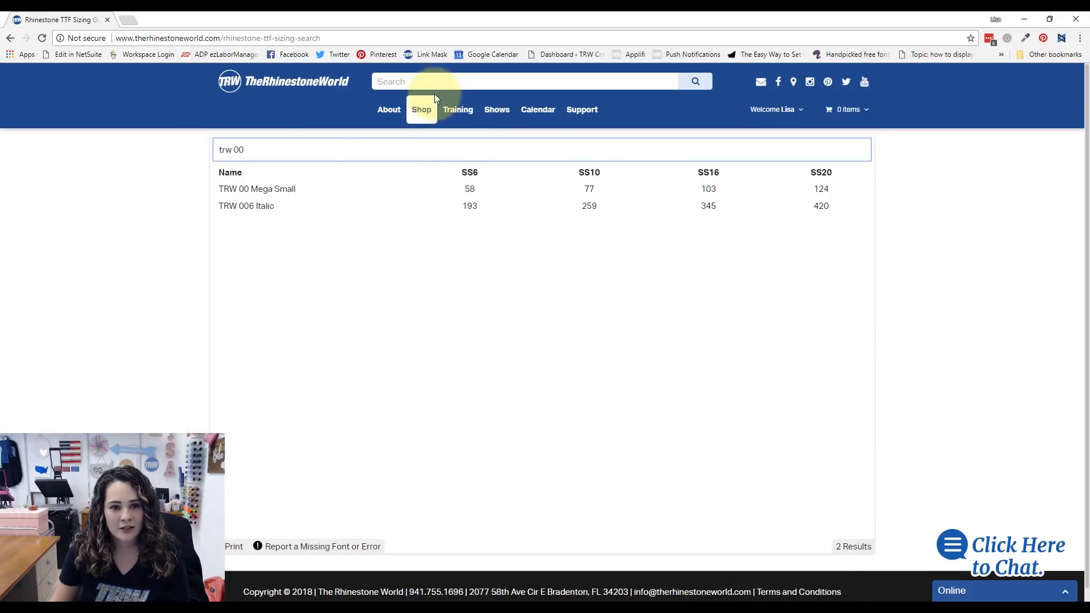
{"action": "left_click", "coordinate": [289, 148]}
{"action": "left_click_drag", "start_coordinate": [248, 151], "coordinate": [239, 151]}
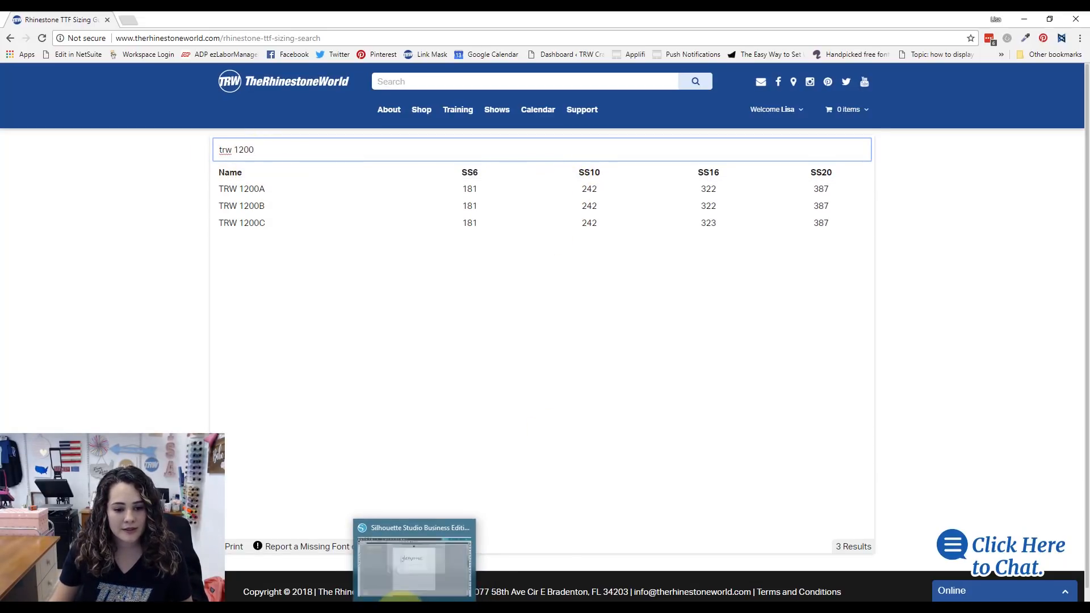
Step: Switch back to Silhouette Studio, set the text size of glamorous to 242 pt, and recenter the word on the page
{"action": "left_click", "coordinate": [402, 606]}
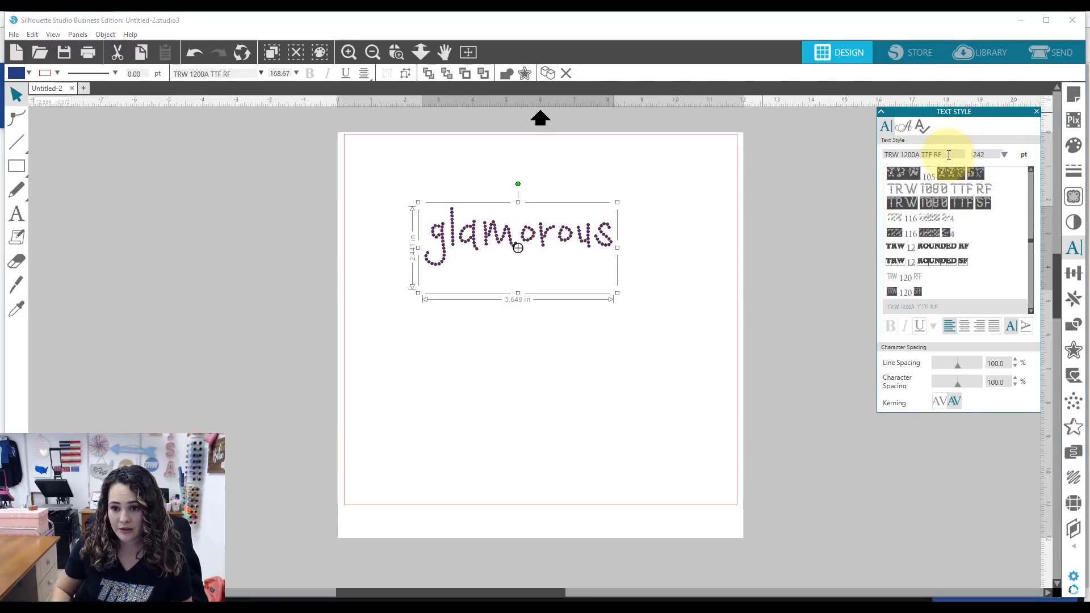
{"action": "type", "text": "242"}
{"action": "key", "text": "Return"}
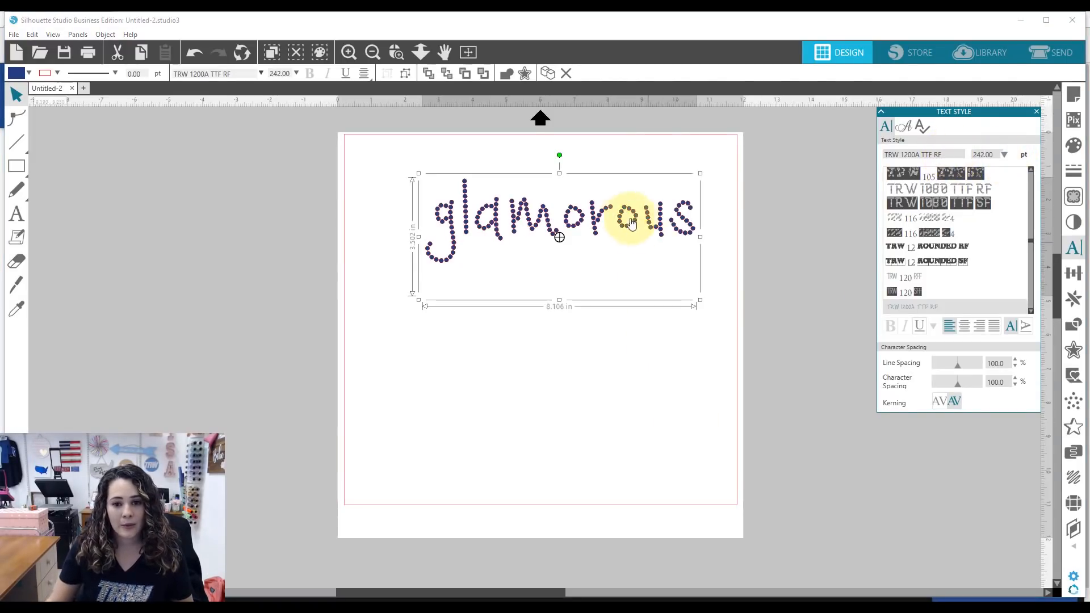
{"action": "left_click_drag", "start_coordinate": [627, 230], "coordinate": [595, 246]}
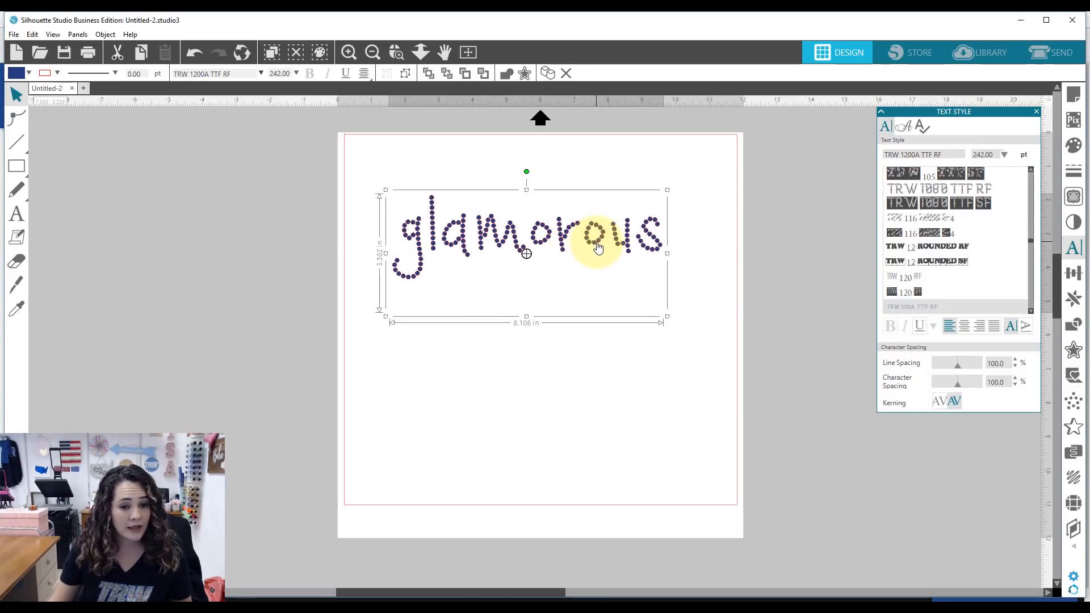
Step: Make the word glamorous a compound path and release that path into individual circles
{"action": "right_click", "coordinate": [597, 242]}
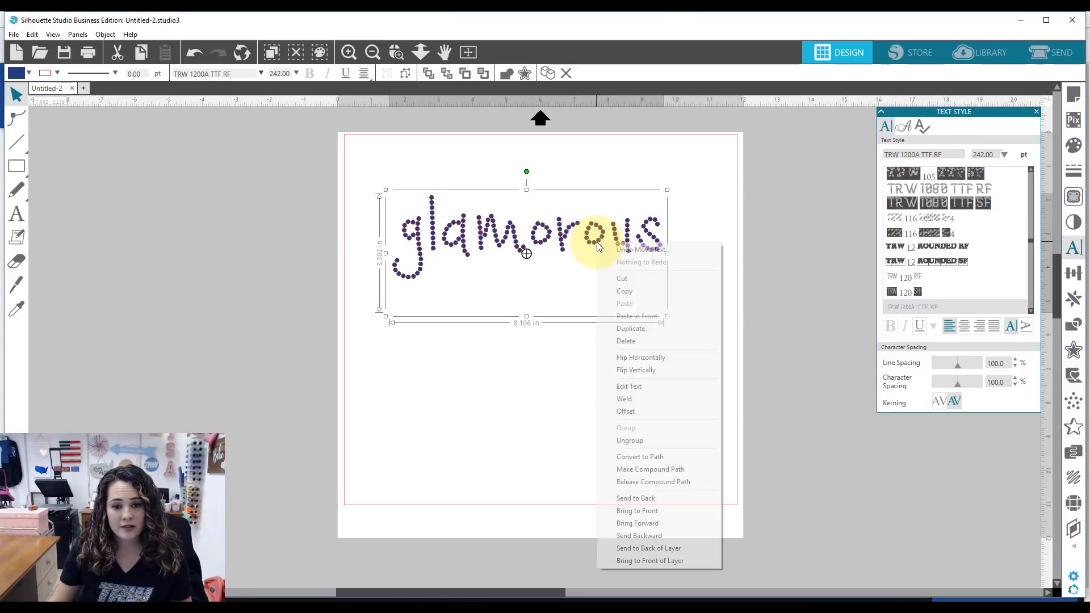
{"action": "left_click", "coordinate": [642, 469]}
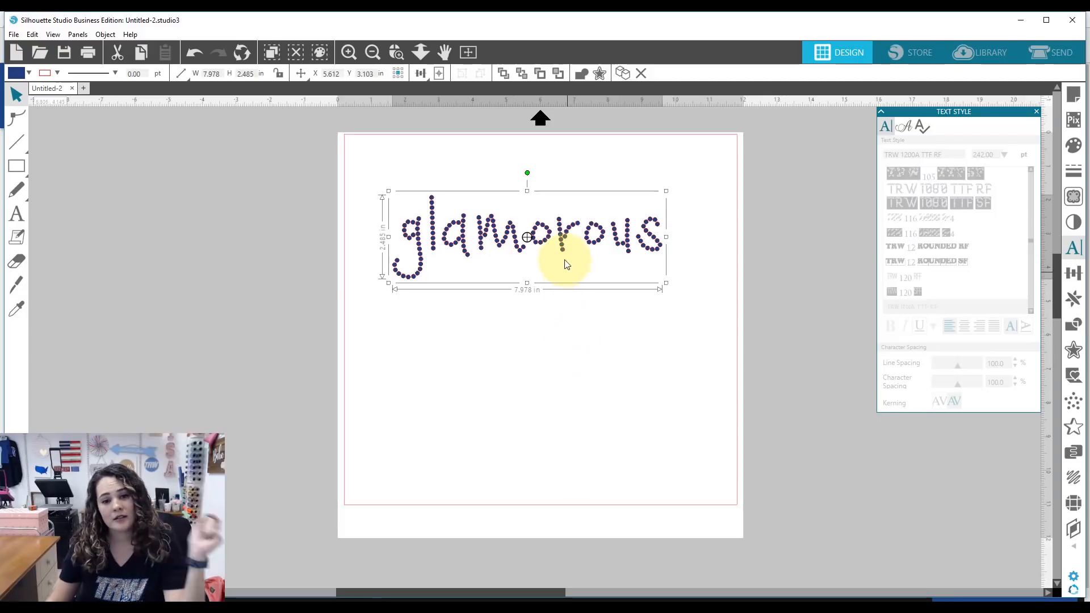
{"action": "right_click", "coordinate": [564, 245]}
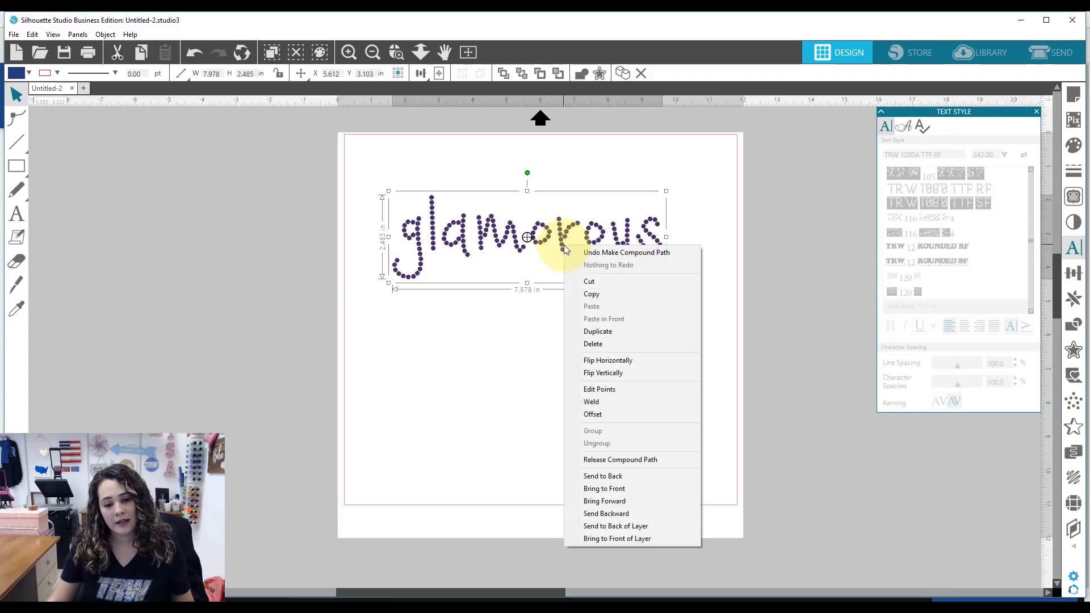
{"action": "left_click", "coordinate": [638, 458]}
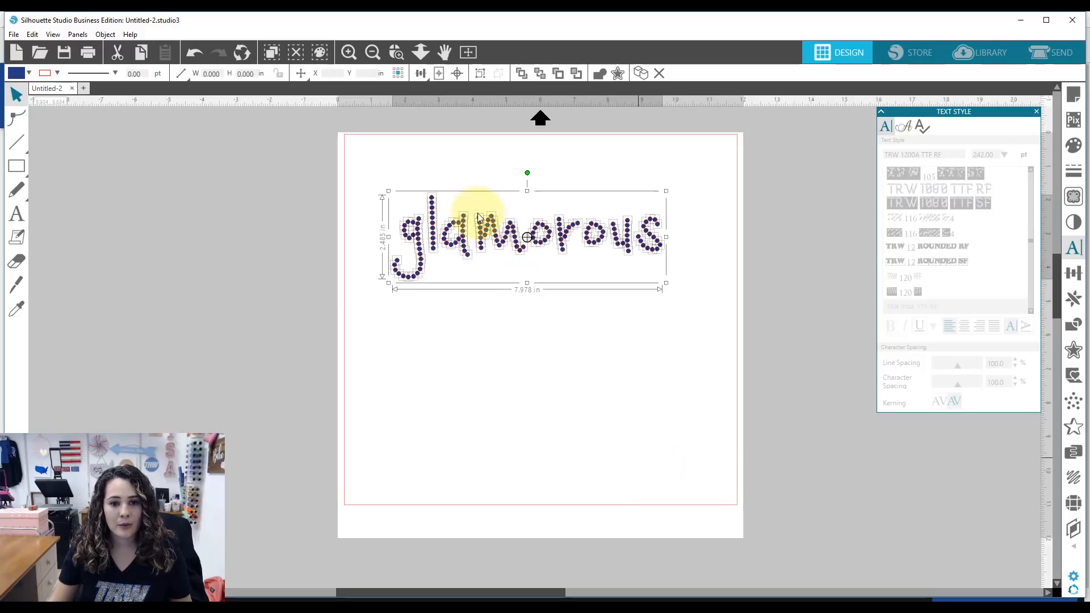
Step: Select only the lowest circle of the letter r to check its size, and clear the selection
{"action": "left_click", "coordinate": [565, 259]}
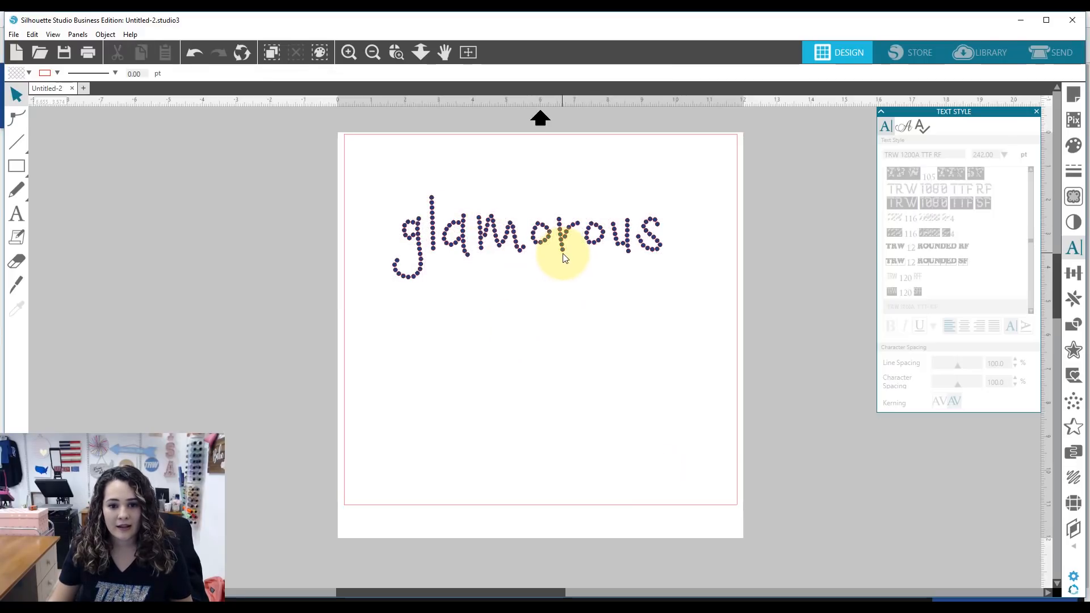
{"action": "left_click", "coordinate": [564, 257]}
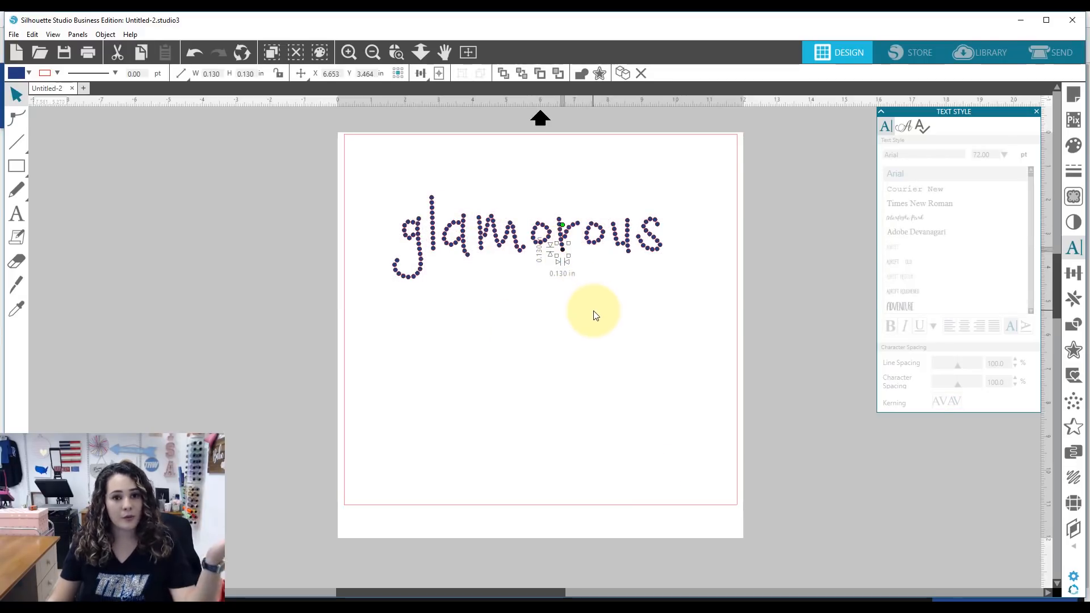
{"action": "left_click", "coordinate": [670, 363]}
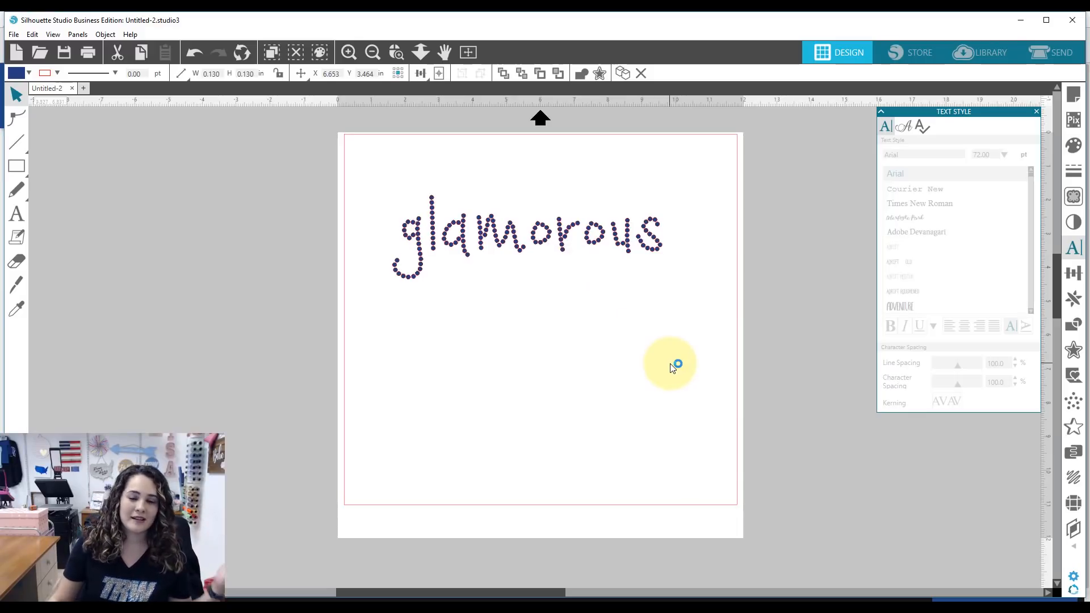